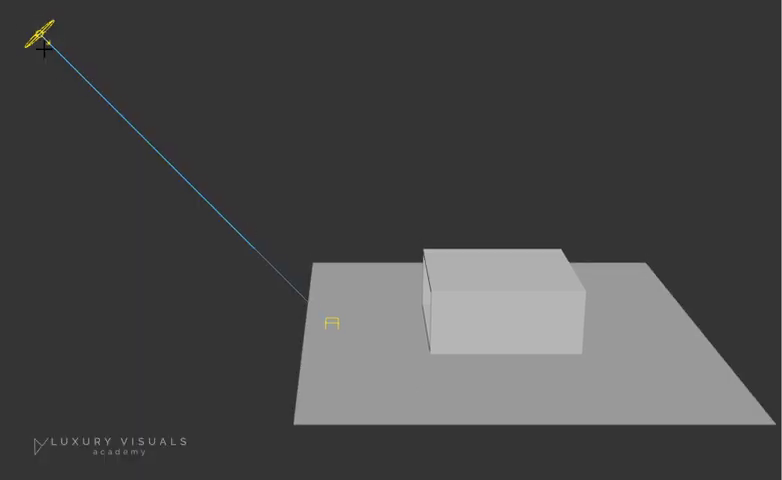
# Draw four red sun rays to the ground, then two bounce arrows up to the box's corners
pyautogui.moveTo(39, 50); pyautogui.dragTo(187, 380)
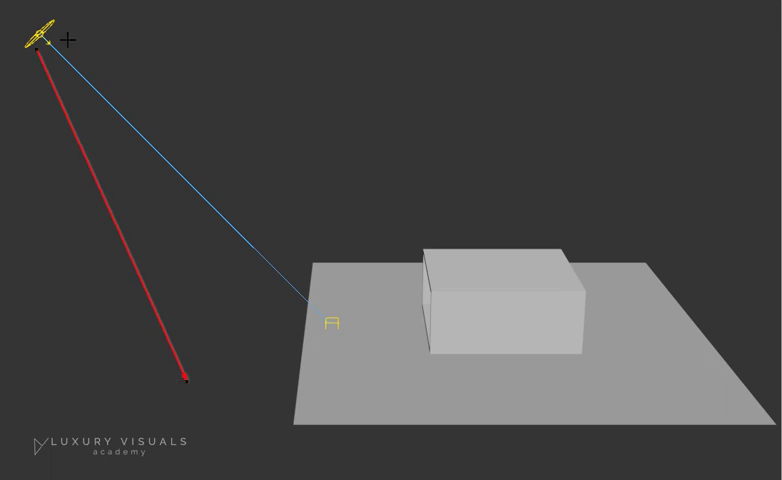
pyautogui.moveTo(55, 38)
pyautogui.mouseDown()
pyautogui.moveTo(400, 250)
pyautogui.moveTo(366, 258)
pyautogui.mouseUp()
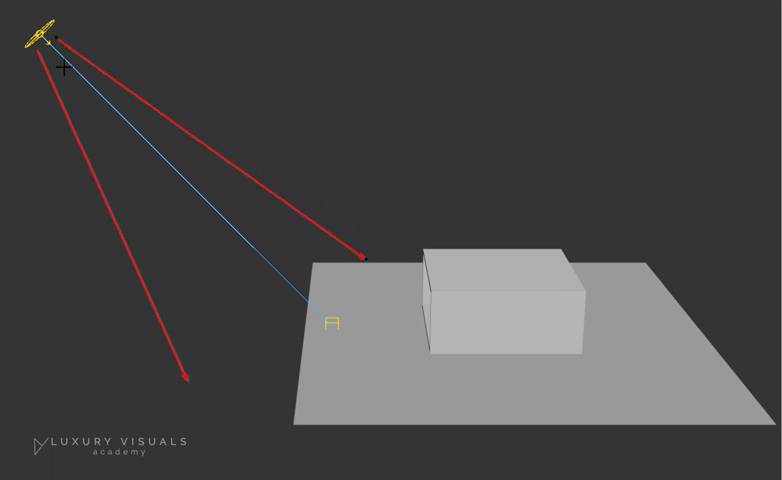
pyautogui.moveTo(42, 54)
pyautogui.mouseDown()
pyautogui.moveTo(278, 469)
pyautogui.moveTo(270, 464)
pyautogui.mouseUp()
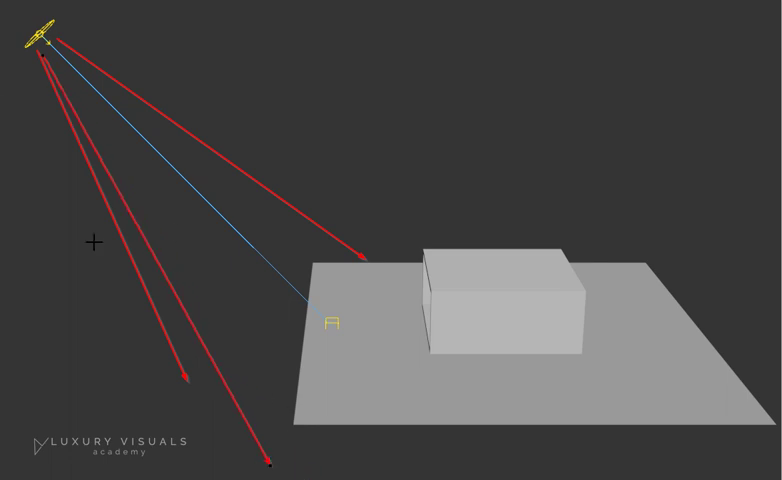
pyautogui.moveTo(42, 54)
pyautogui.mouseDown()
pyautogui.moveTo(345, 352)
pyautogui.moveTo(426, 302)
pyautogui.mouseUp()
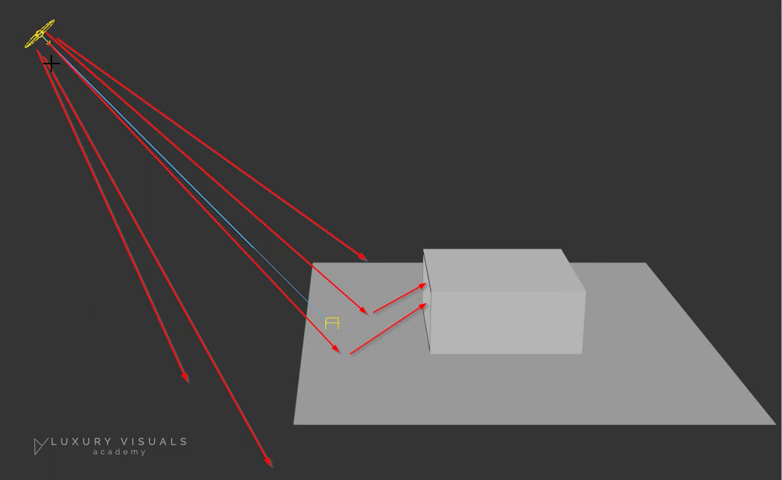
pyautogui.moveTo(200, 393); pyautogui.dragTo(438, 269)
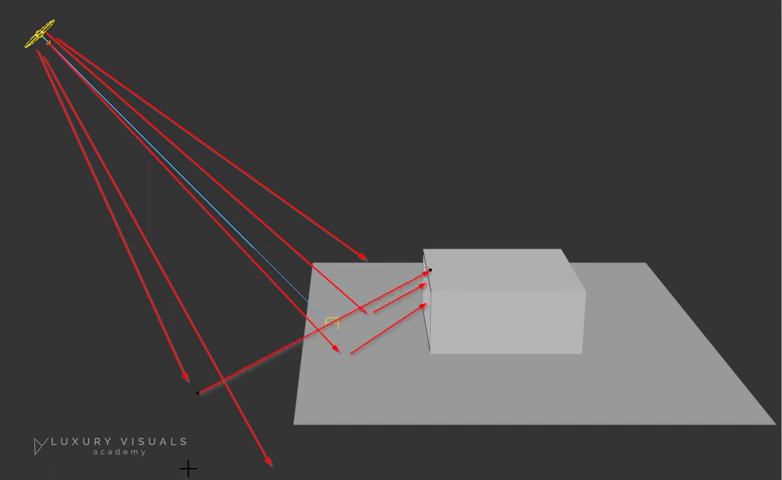
pyautogui.moveTo(278, 456); pyautogui.dragTo(422, 345)
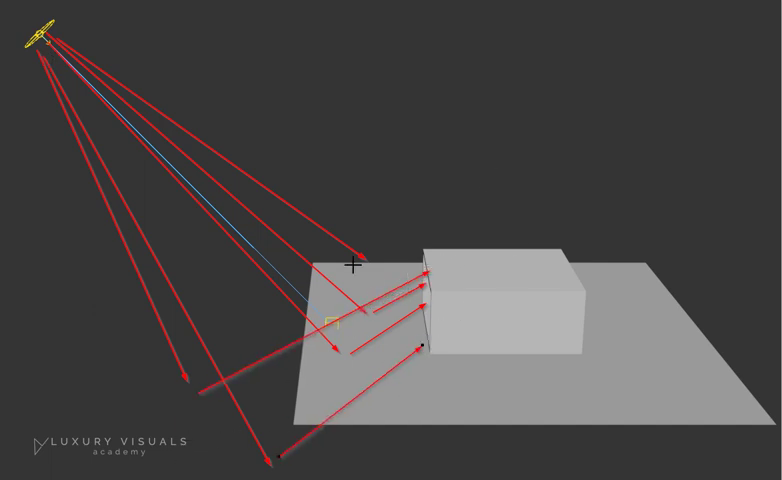